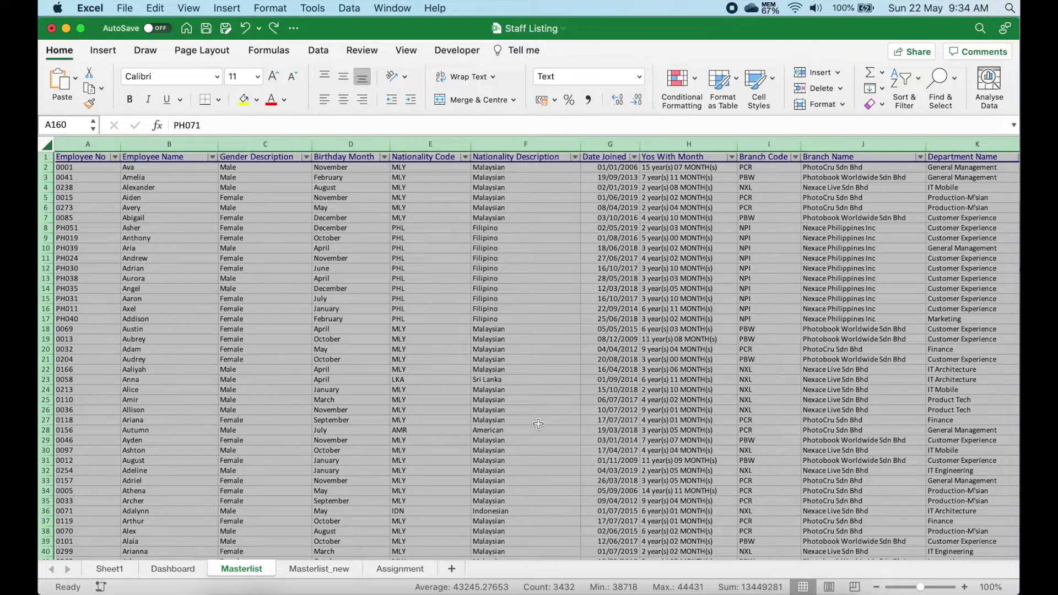
# - Bring up the Dashboard sheet showing 161 female, 150 male and the Year of Service chart
pyautogui.click(159, 573)
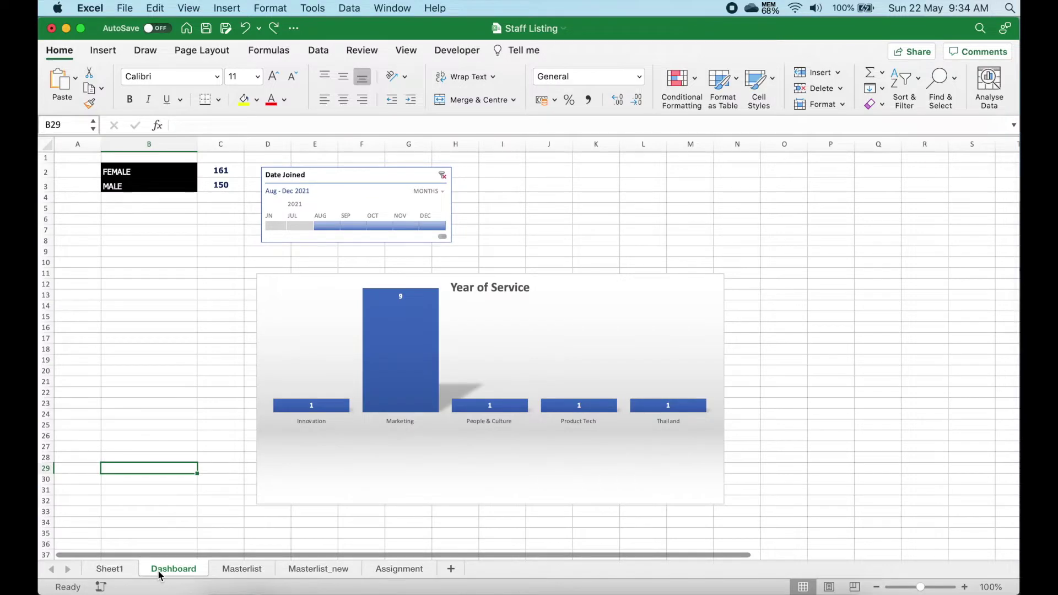
pyautogui.click(237, 569)
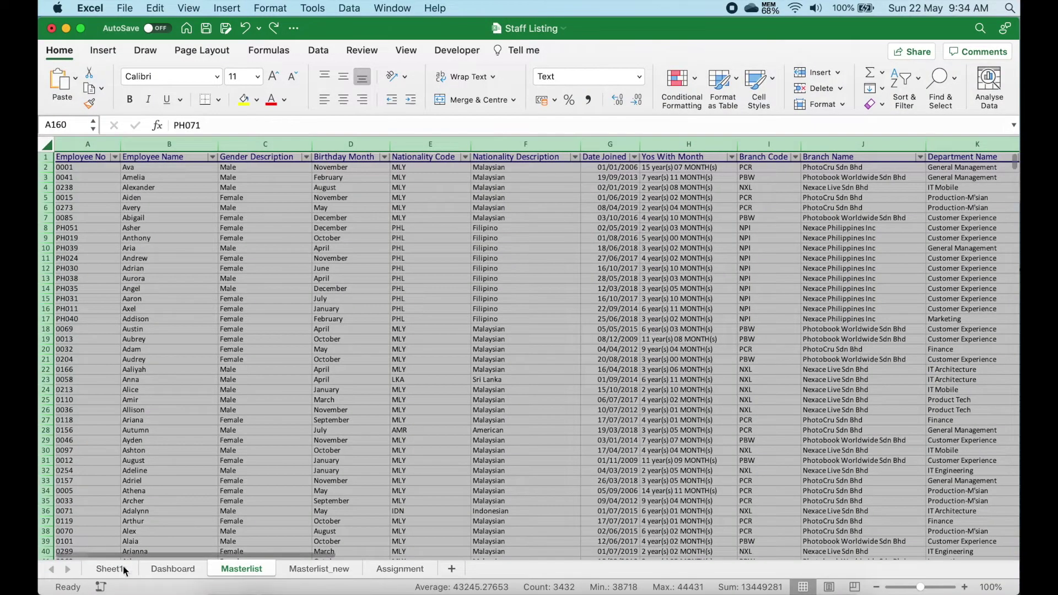
pyautogui.click(165, 570)
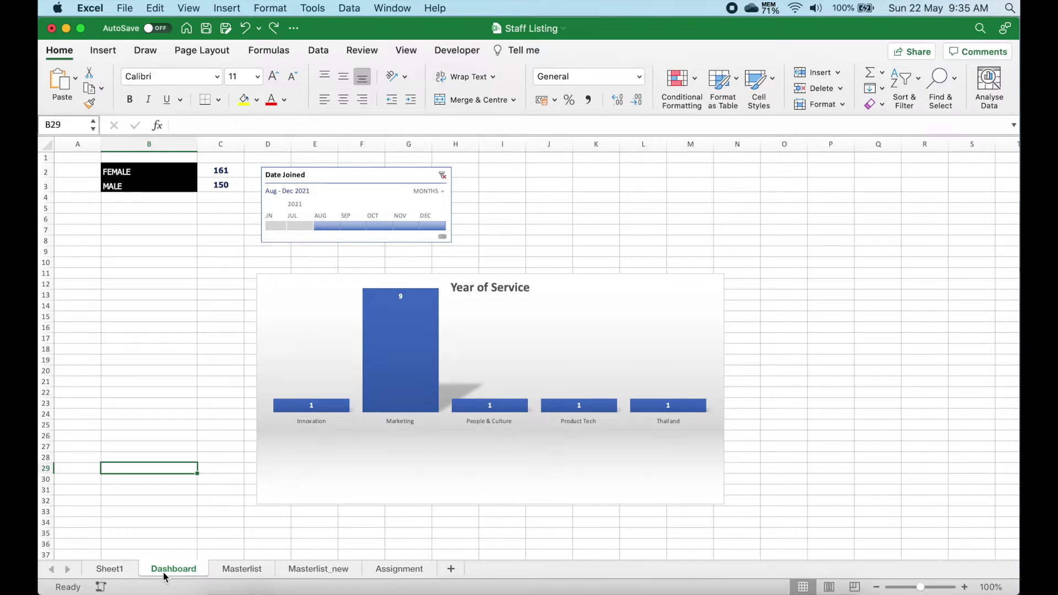
# - Settle on the Masterlist employee table and clear the whole-sheet selection
pyautogui.click(253, 574)
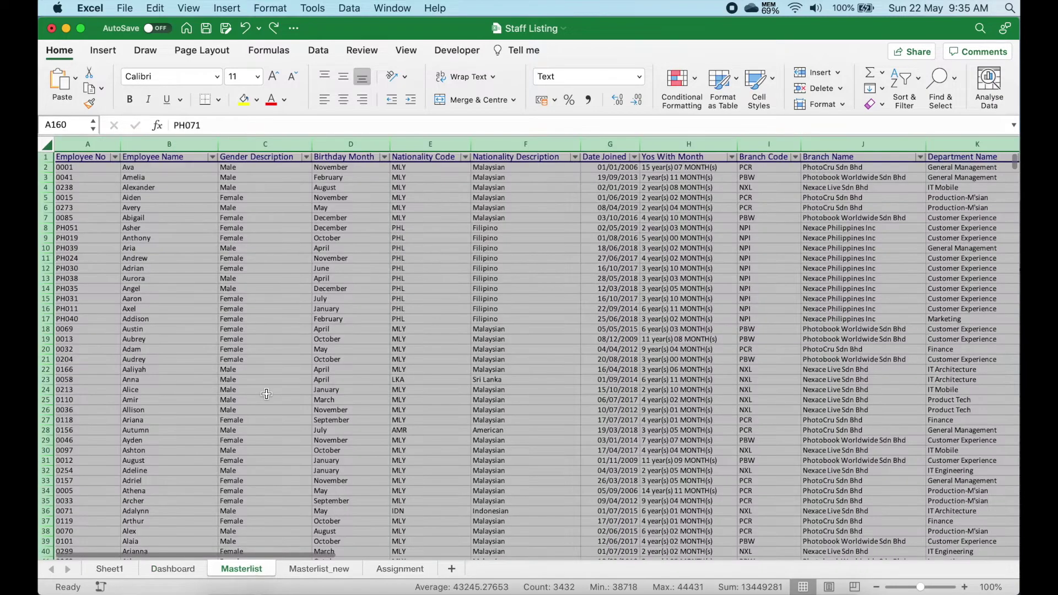
pyautogui.click(167, 571)
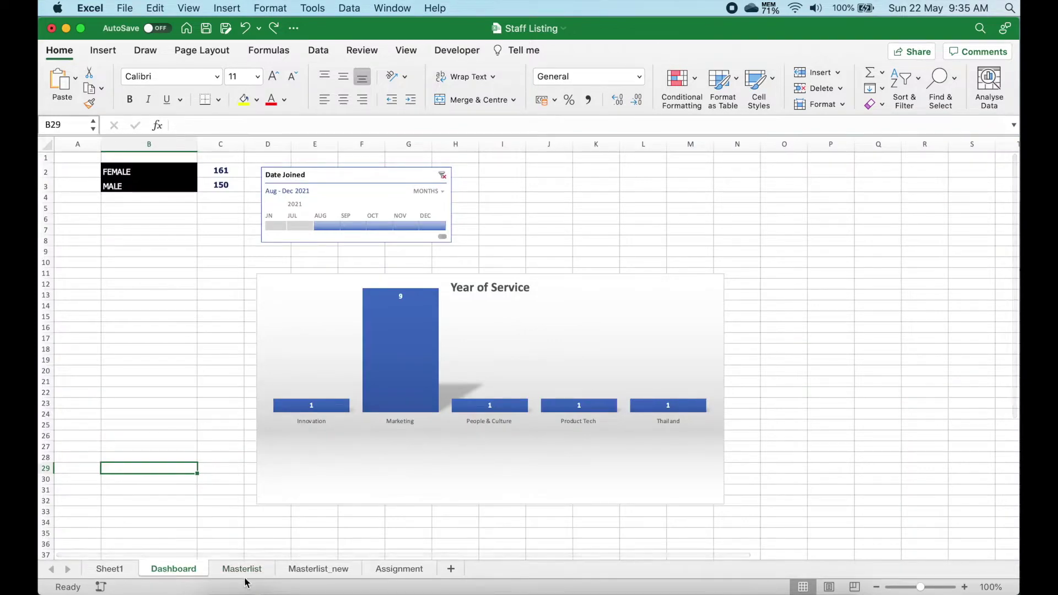
pyautogui.click(243, 579)
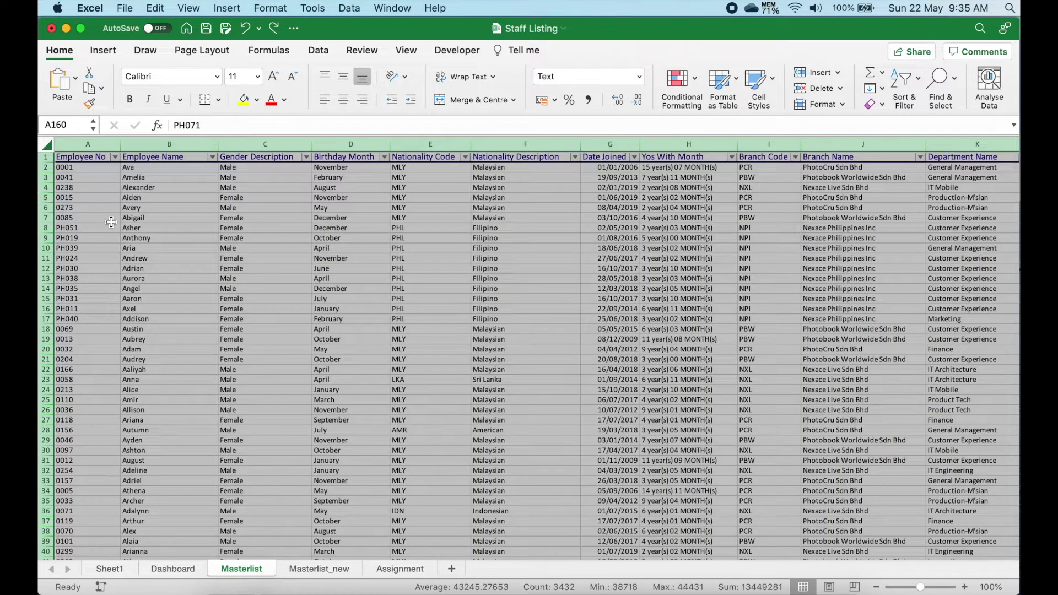
pyautogui.click(111, 221)
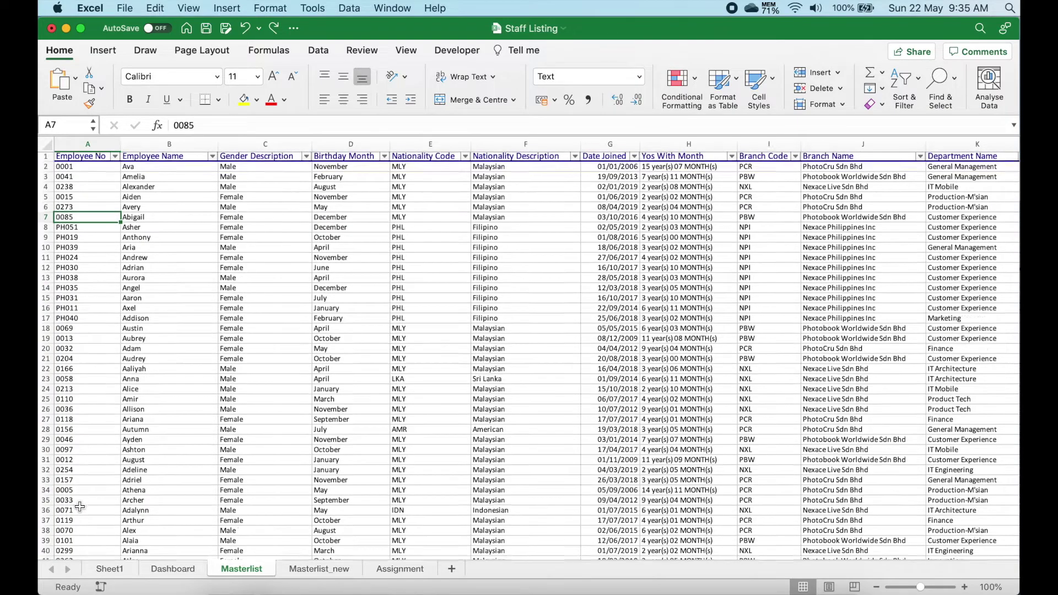
# - Scroll through the Masterlist employee rows, then bring up Sheet1's pivot tables
pyautogui.scroll(-10, 80, 507)
pyautogui.scroll(-5, 80, 507)
pyautogui.scroll(-5, 80, 506)
pyautogui.scroll(-6, 80, 507)
pyautogui.scroll(-6, 80, 506)
pyautogui.scroll(10, 79, 507)
pyautogui.scroll(10, 80, 507)
pyautogui.scroll(5, 80, 506)
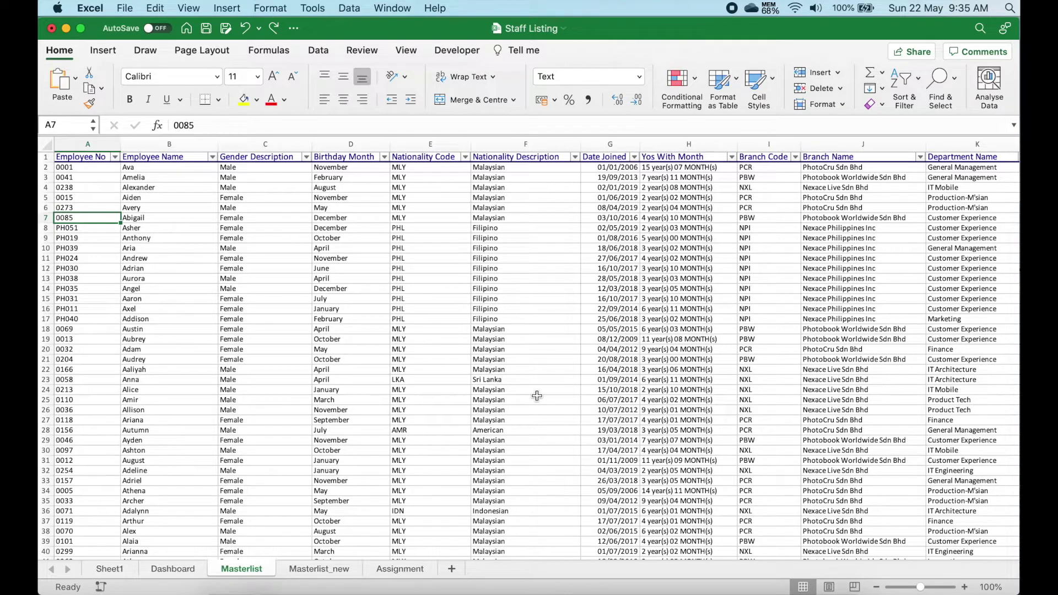
pyautogui.click(117, 569)
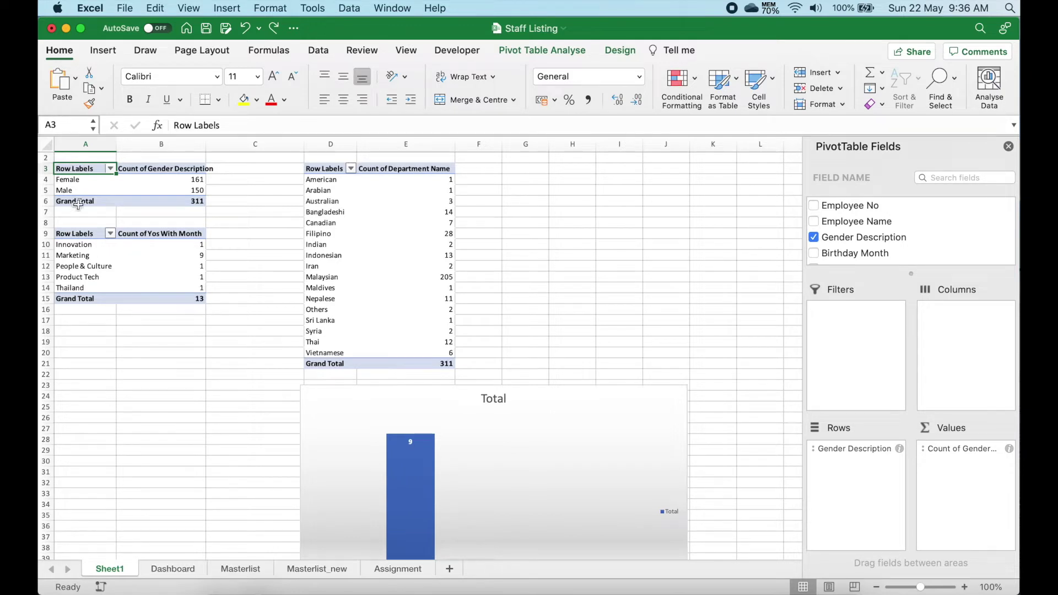
# - Inspect the gender, Yos With Month and nationality pivot tables' fields, then return to the Dashboard
pyautogui.click(77, 237)
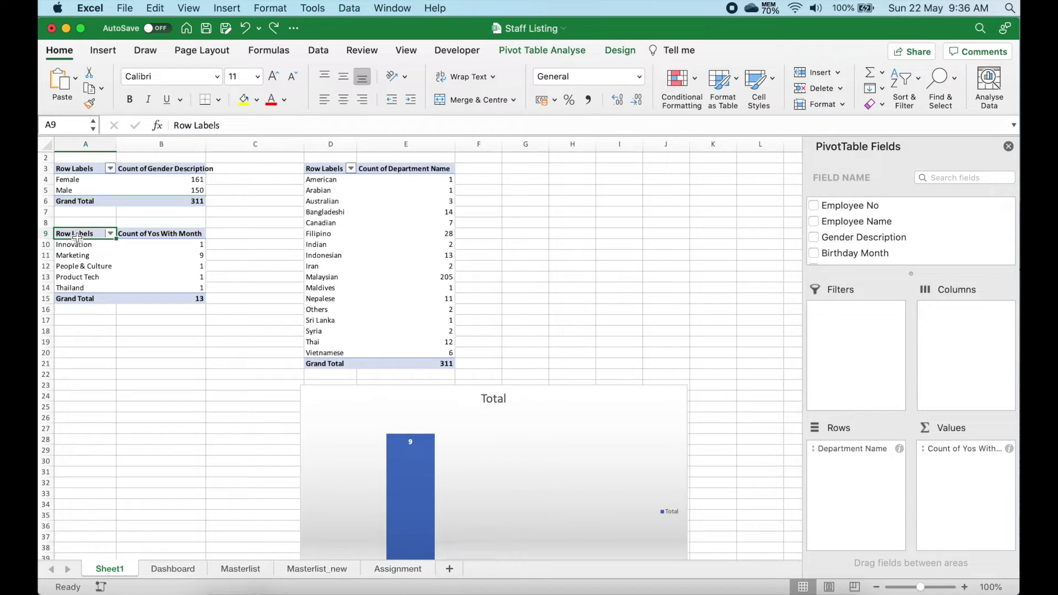
pyautogui.click(80, 170)
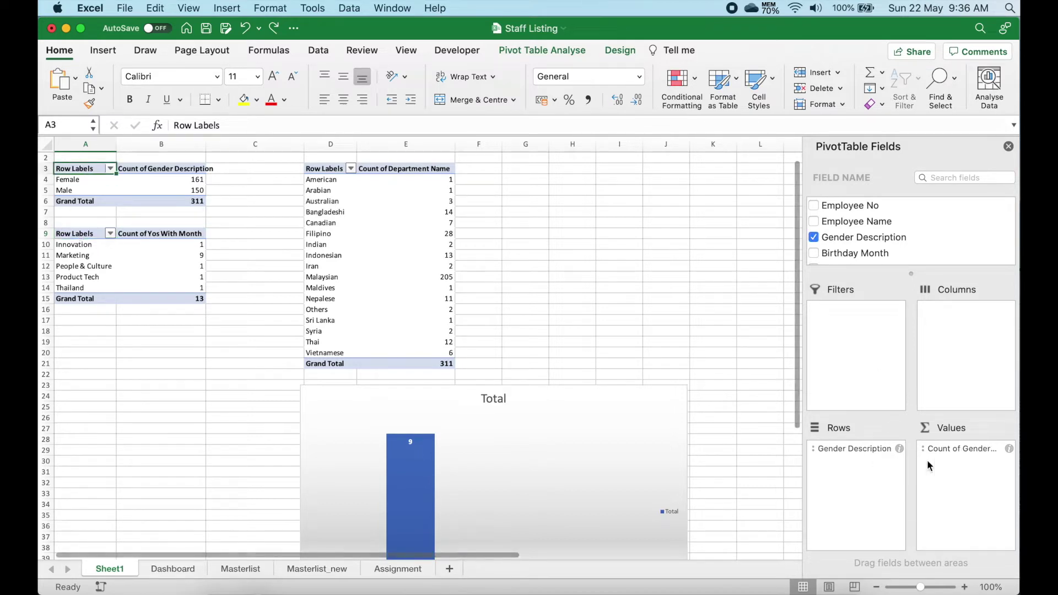
pyautogui.click(78, 235)
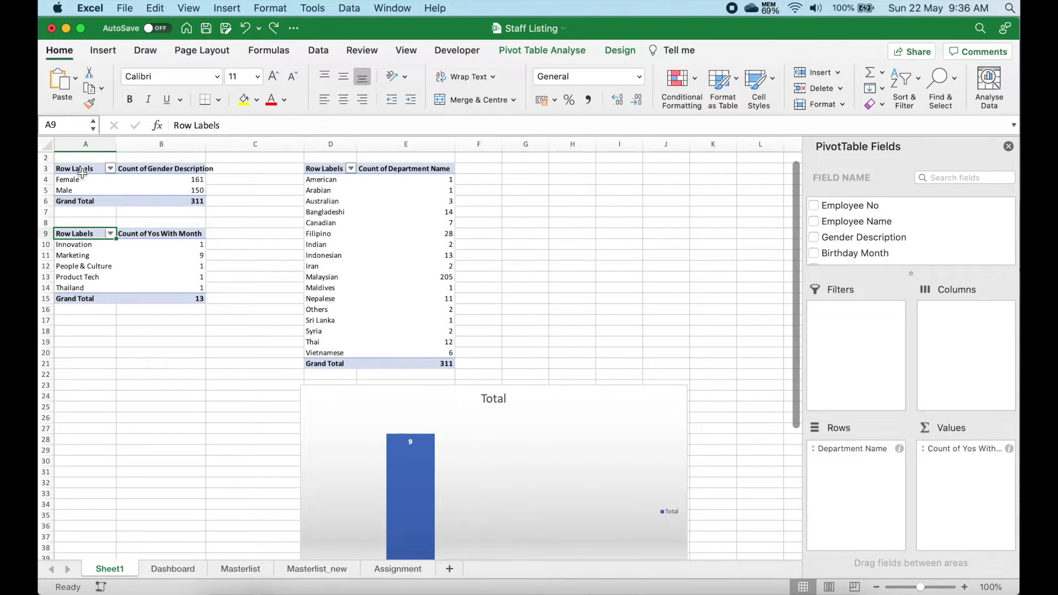
pyautogui.click(319, 170)
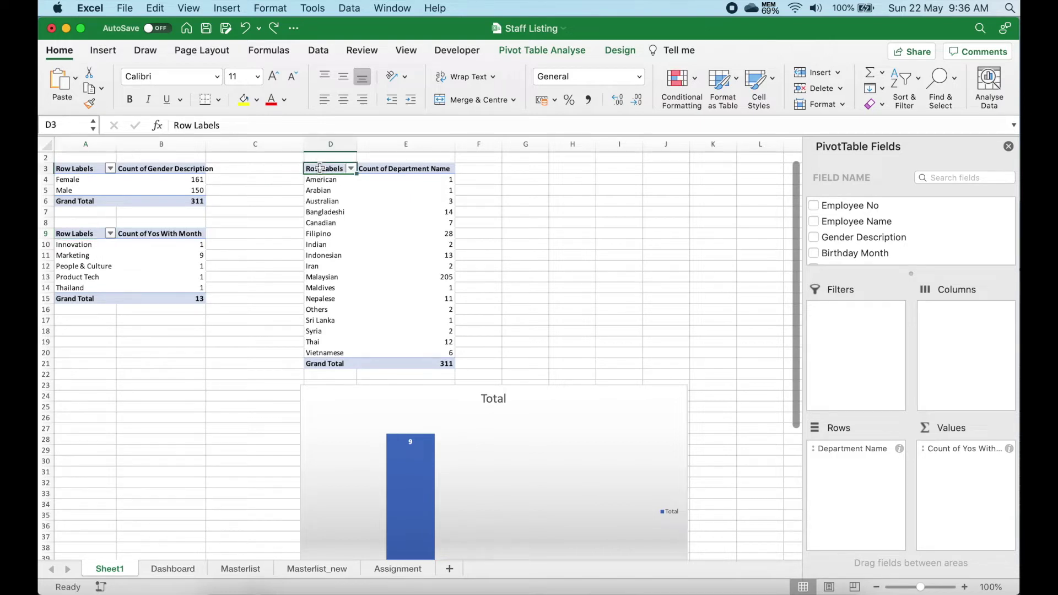
pyautogui.click(81, 166)
pyautogui.click(68, 236)
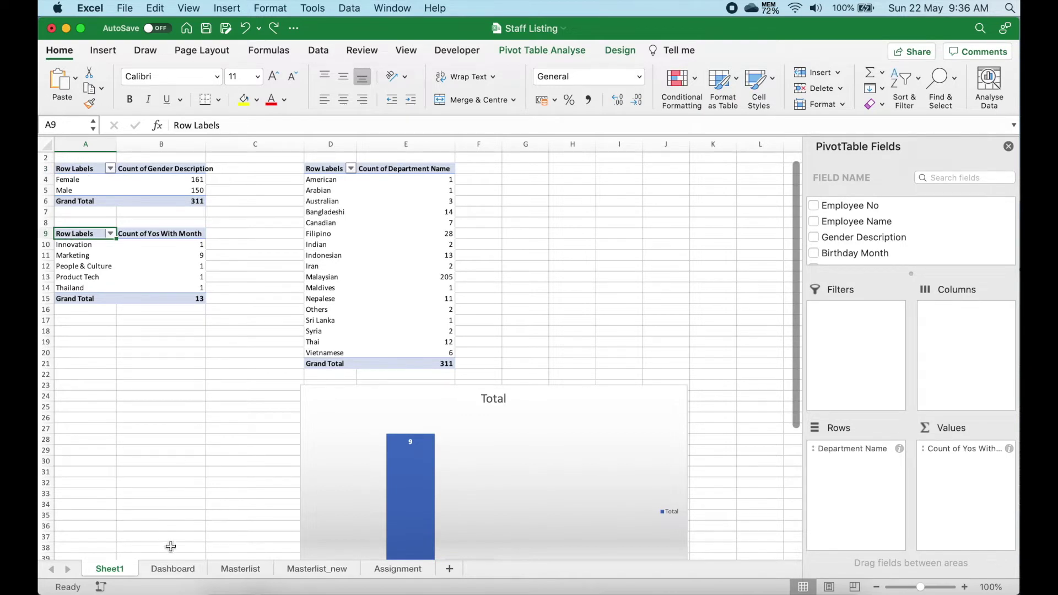
pyautogui.click(173, 569)
pyautogui.moveTo(400, 351)
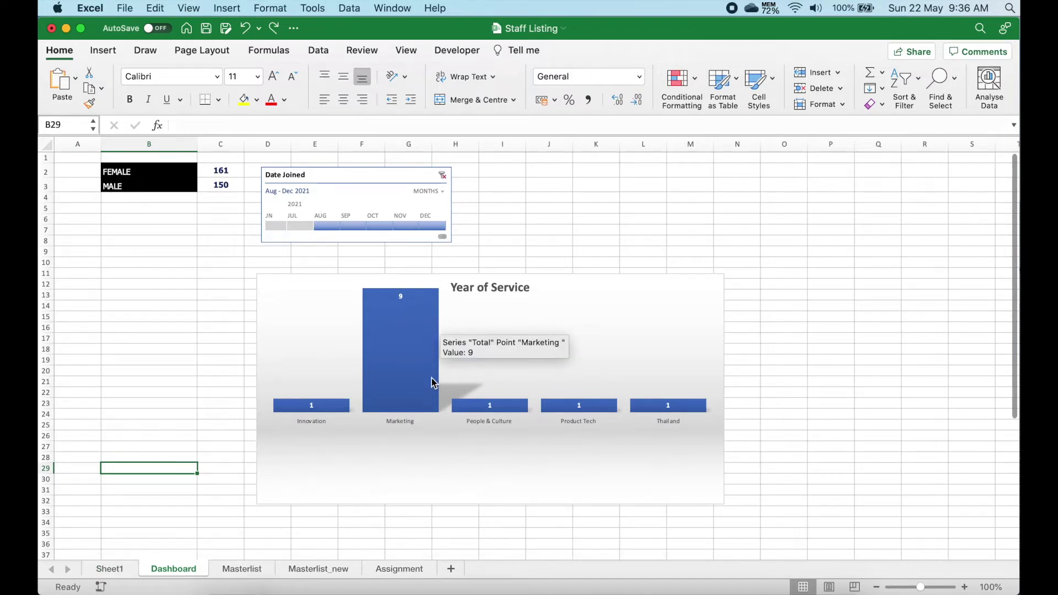
# - Scroll up and down through the Masterlist employee table
pyautogui.click(258, 573)
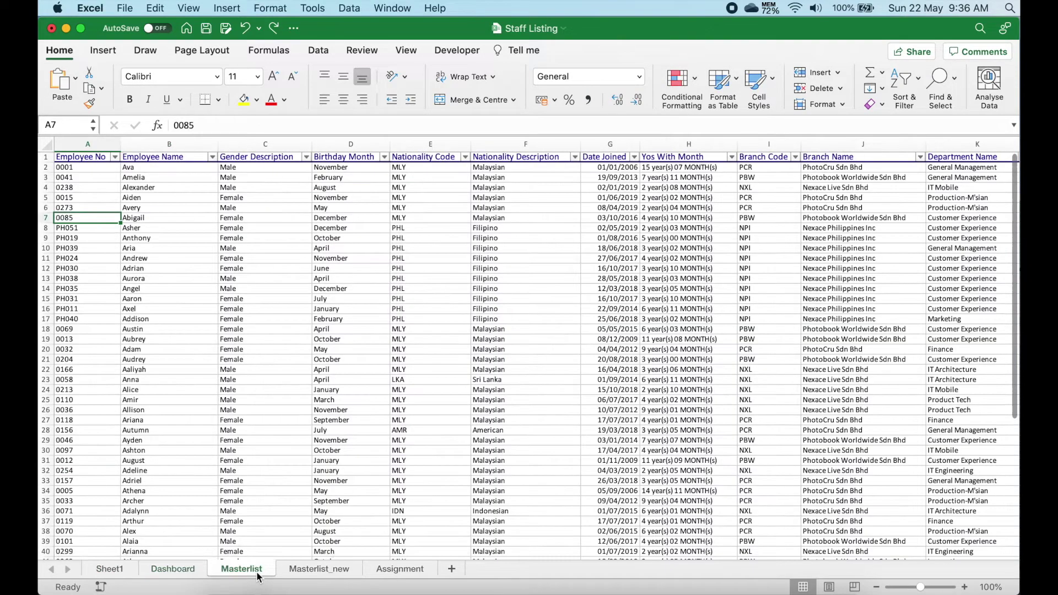
pyautogui.scroll(-10, 121, 439)
pyautogui.scroll(-10, 121, 440)
pyautogui.scroll(-10, 122, 439)
pyautogui.scroll(-10, 121, 439)
pyautogui.scroll(4, 121, 440)
pyautogui.scroll(4, 122, 440)
pyautogui.scroll(4, 121, 440)
pyautogui.scroll(4, 122, 440)
pyautogui.scroll(15, 121, 440)
pyautogui.scroll(5, 121, 439)
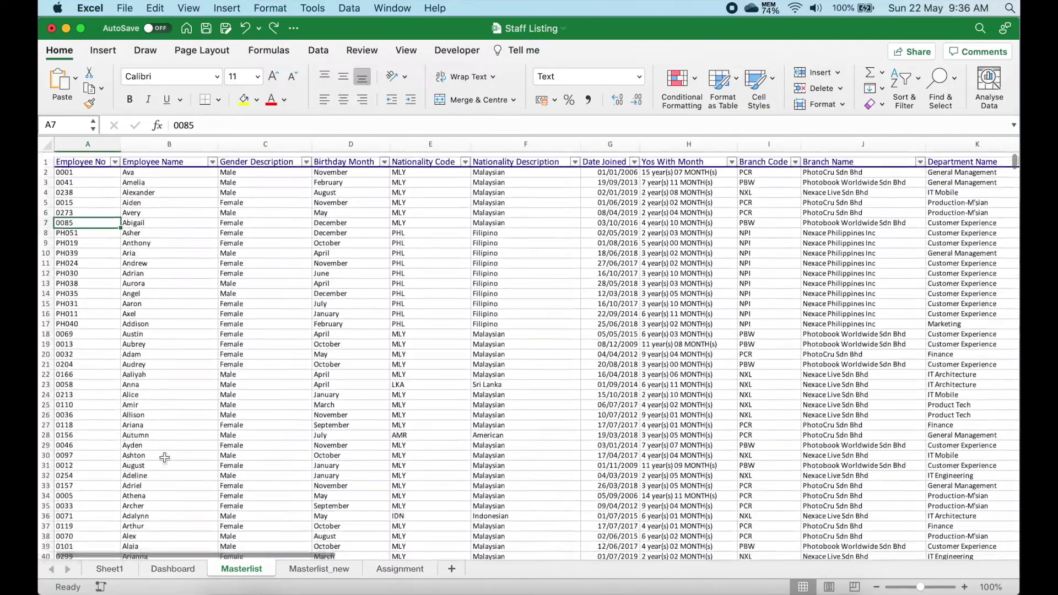
# - On Masterlist_new, select the blank rows 293–312 below the data, then return to Masterlist
pyautogui.click(291, 571)
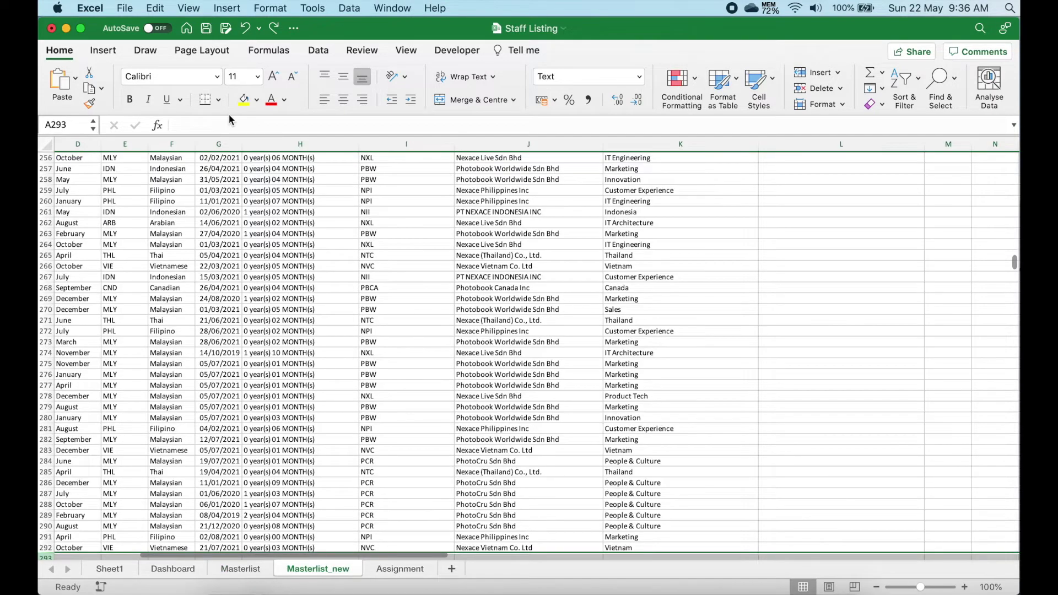
pyautogui.hotkey('ctrl', 'shift', 'Down')
pyautogui.scroll(3, 171, 354)
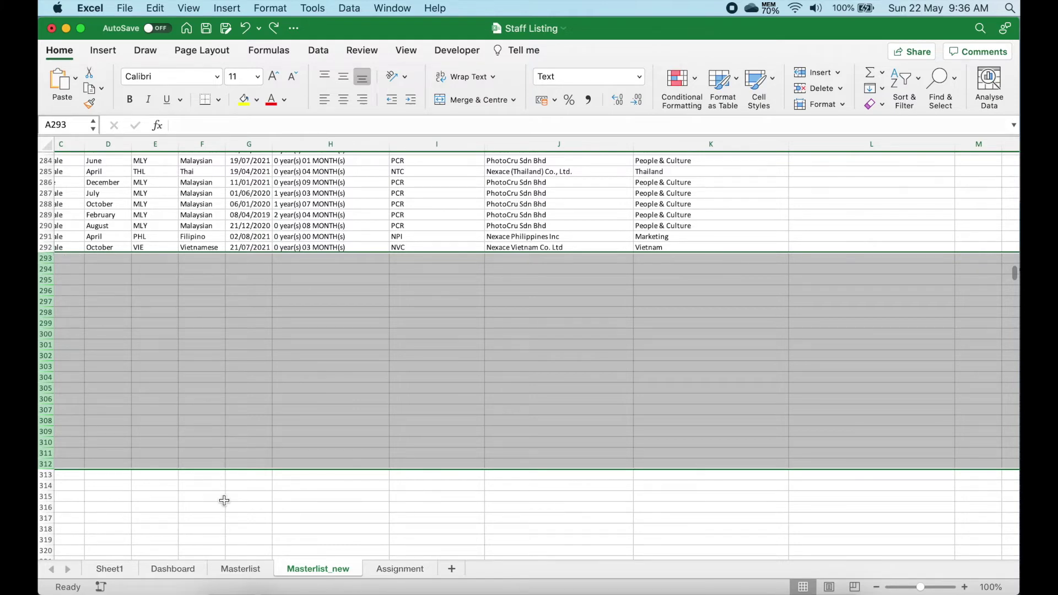
pyautogui.click(239, 569)
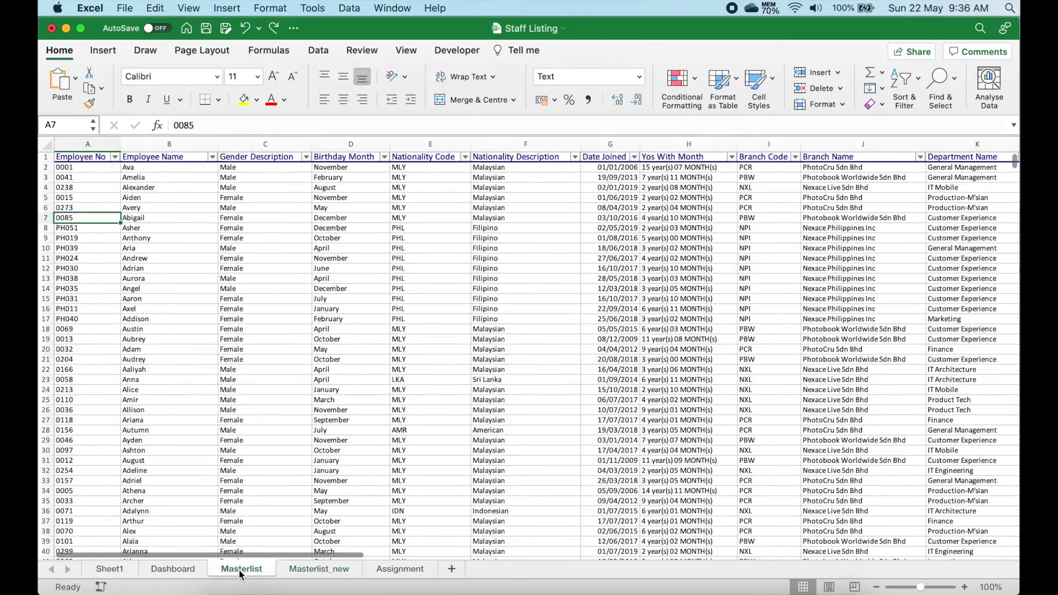
# - Select the gender count pivot table on Sheet1 and compare it with the Dashboard counts
pyautogui.click(120, 573)
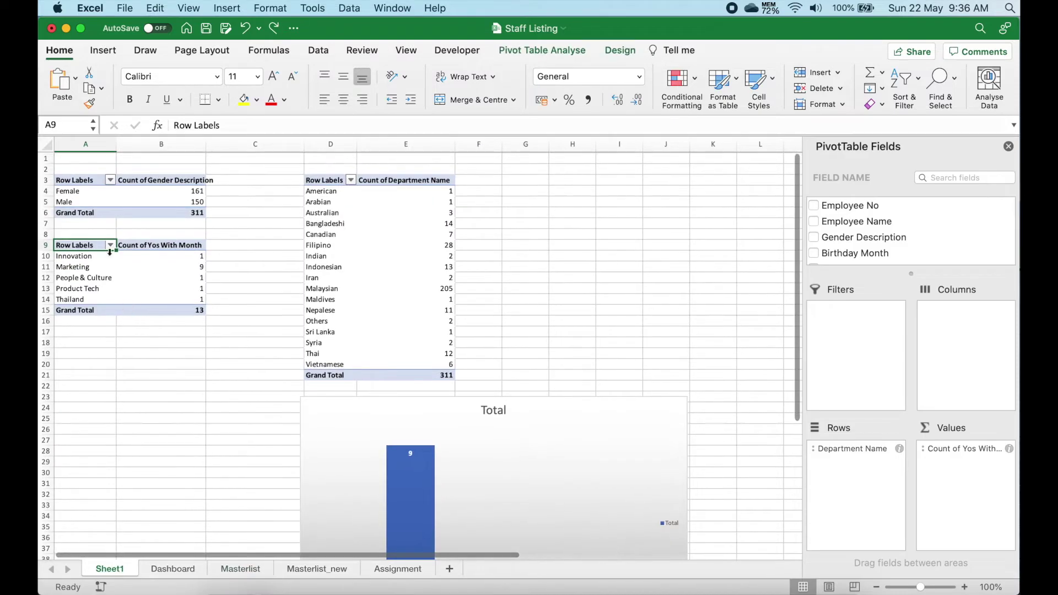
pyautogui.click(77, 182)
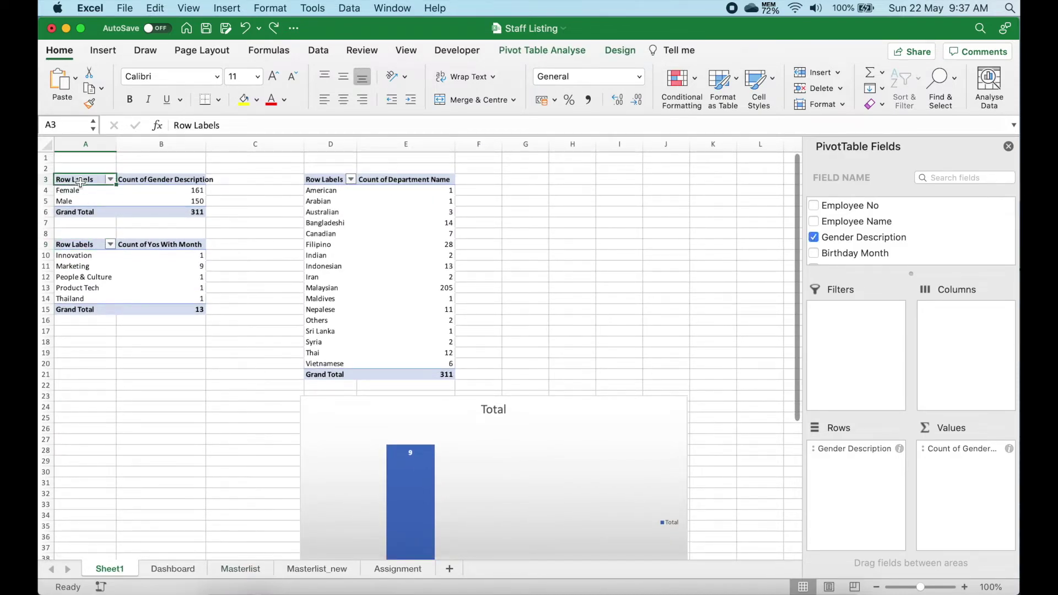
pyautogui.click(186, 570)
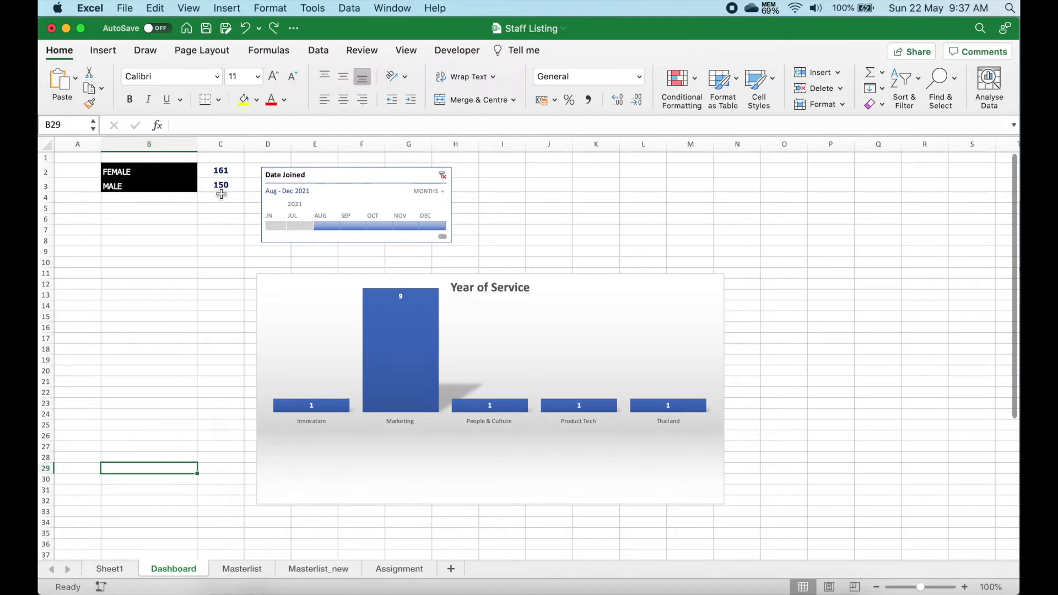
pyautogui.click(110, 569)
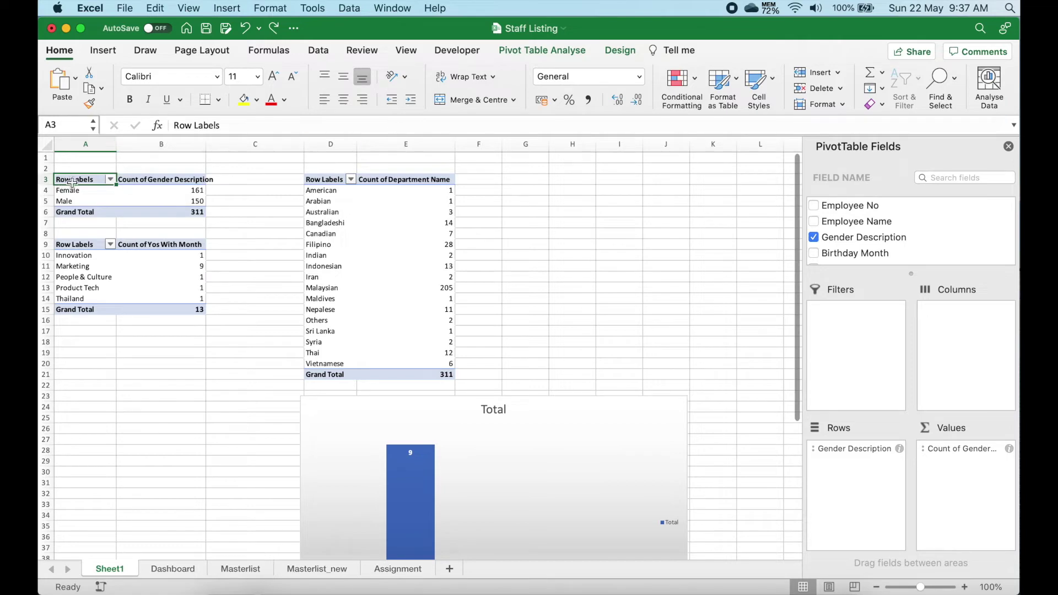
# - Reselect the gender count pivot table and show the PivotTable Analyse tools
pyautogui.click(81, 246)
pyautogui.click(335, 176)
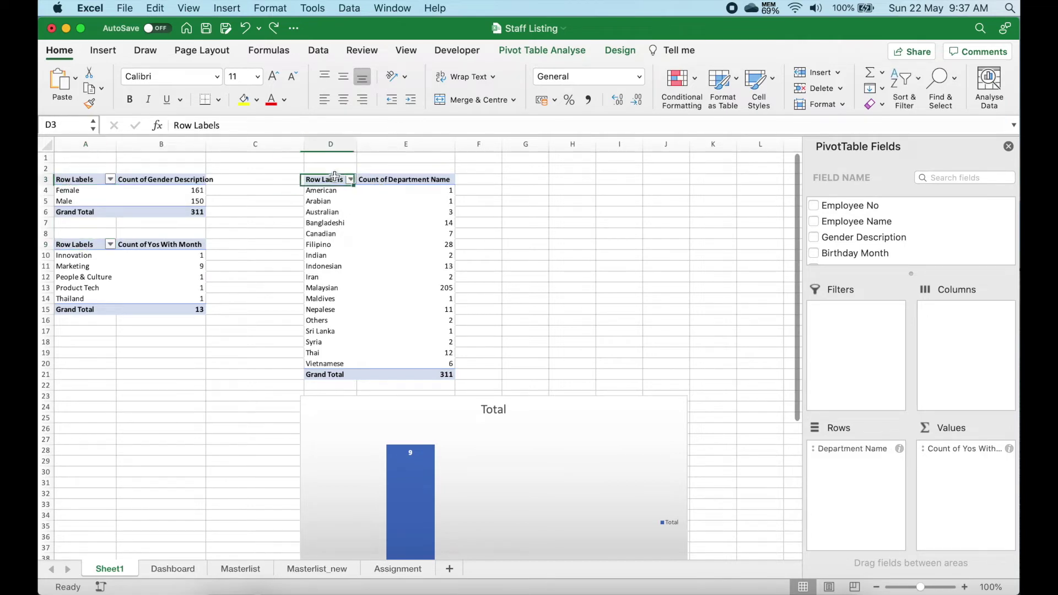
pyautogui.click(84, 181)
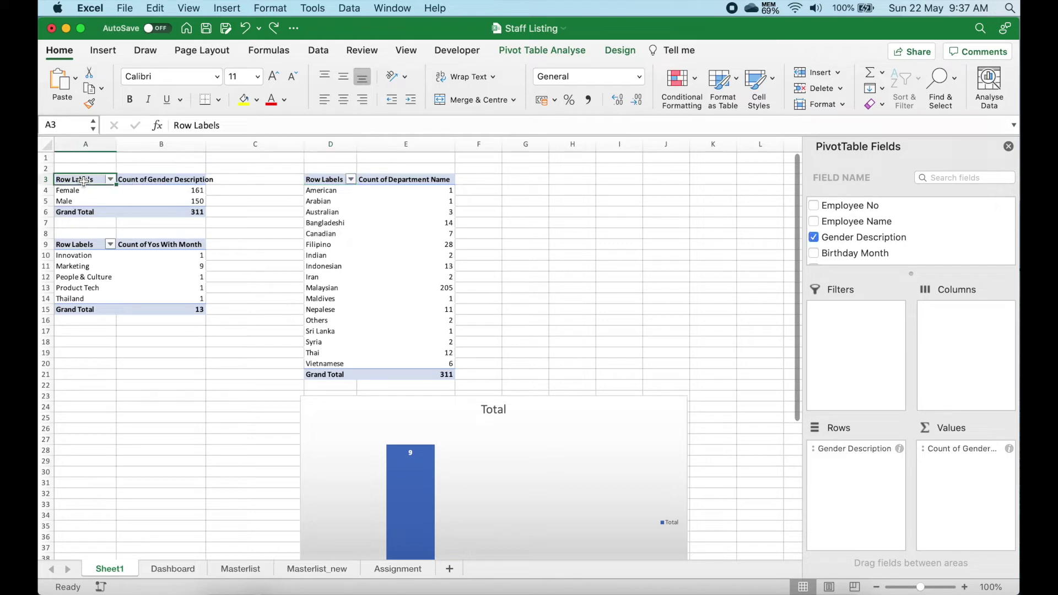
pyautogui.click(528, 51)
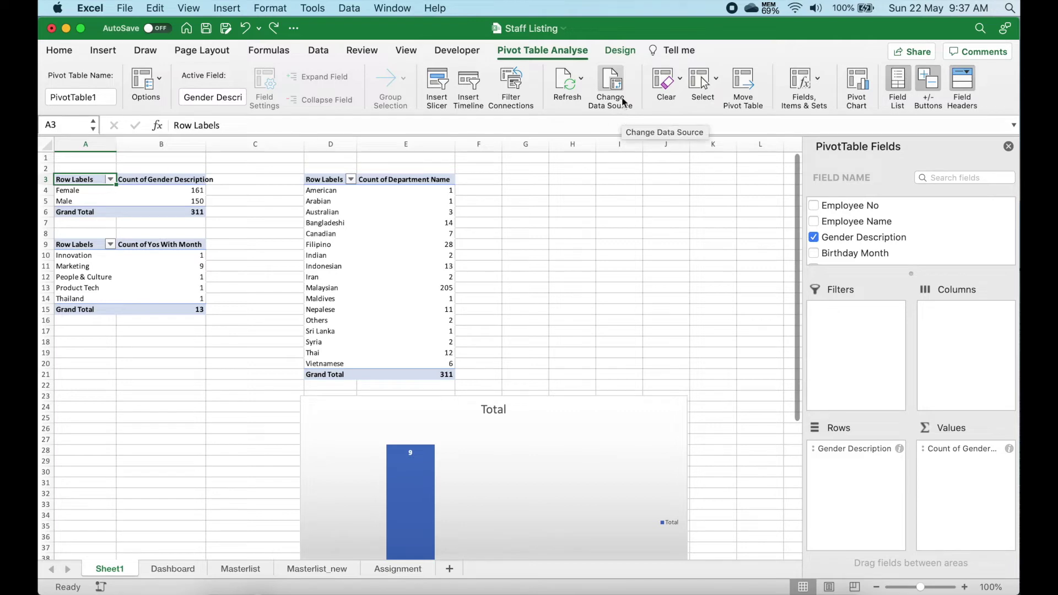
# - Change the gender pivot table's data source to Masterlist_new!$A$1:$K$292 and confirm
pyautogui.click(612, 83)
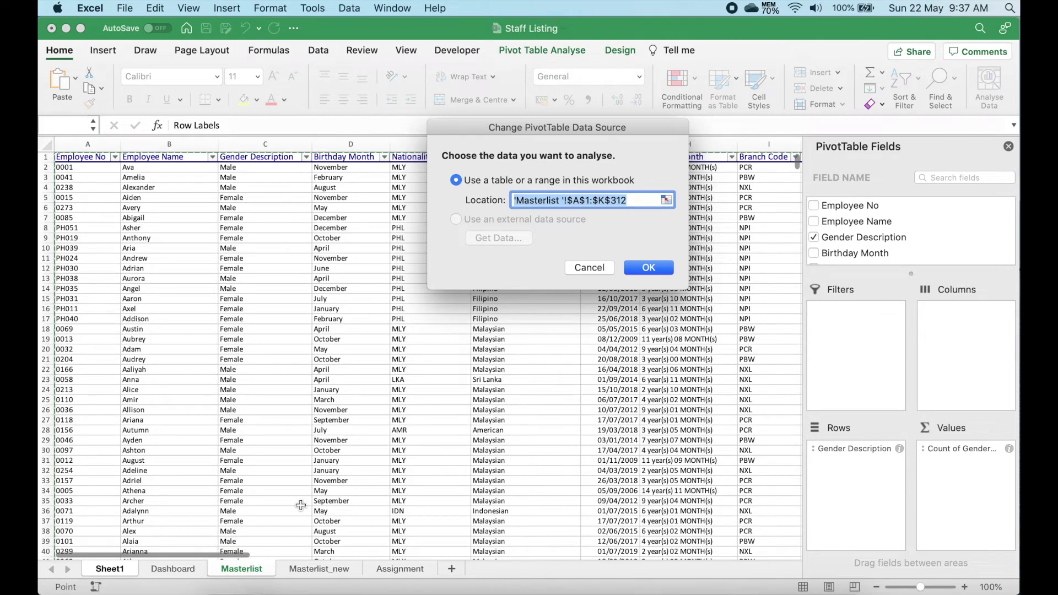
pyautogui.click(667, 200)
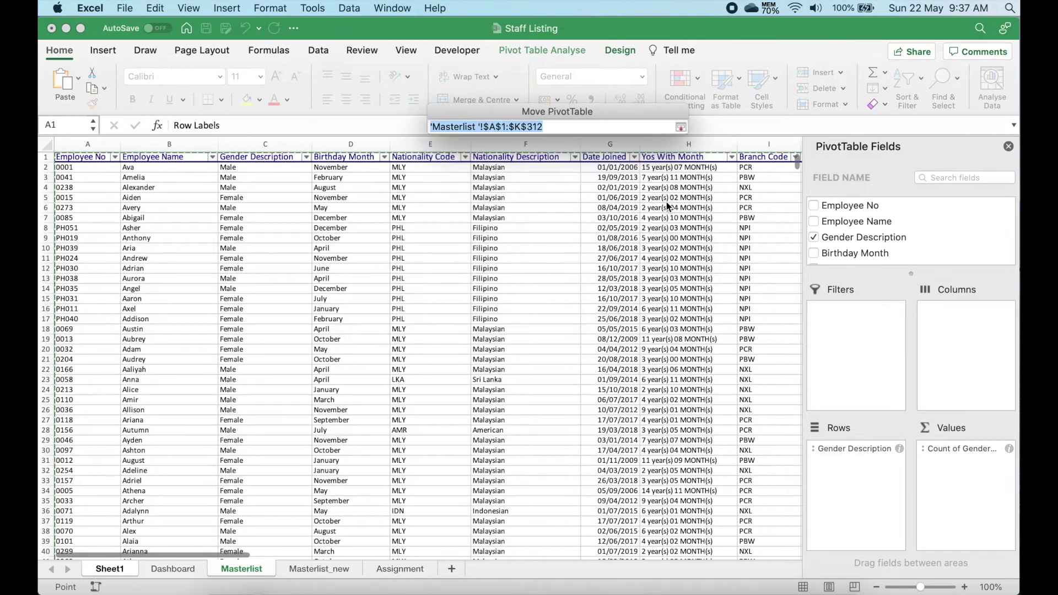
pyautogui.click(320, 570)
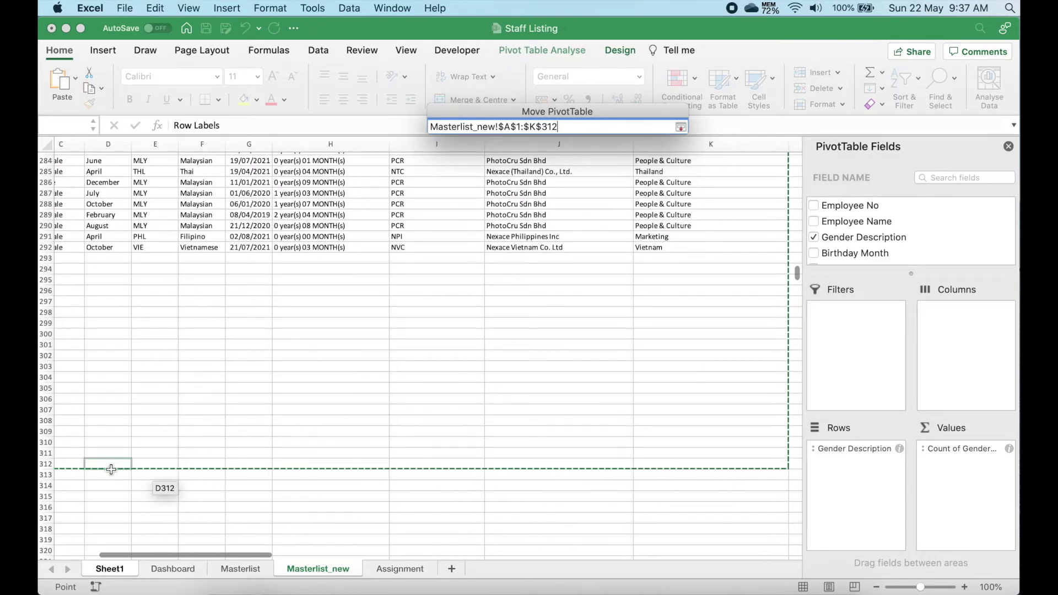
pyautogui.hscroll(-2, 110, 469)
pyautogui.scroll(20, 111, 471)
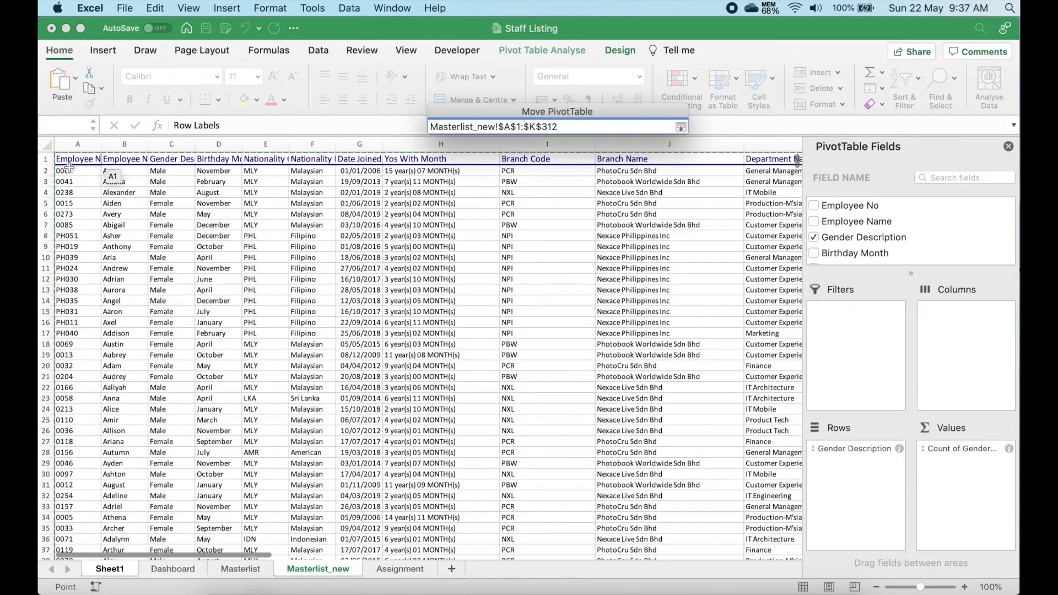
pyautogui.click(68, 163)
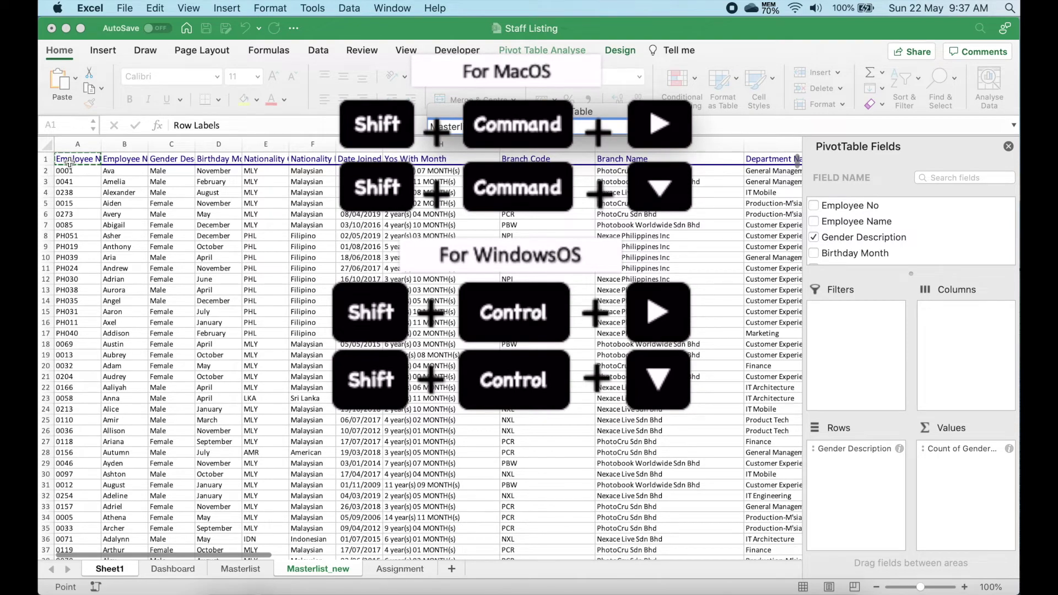
pyautogui.press('shift+super+Right')
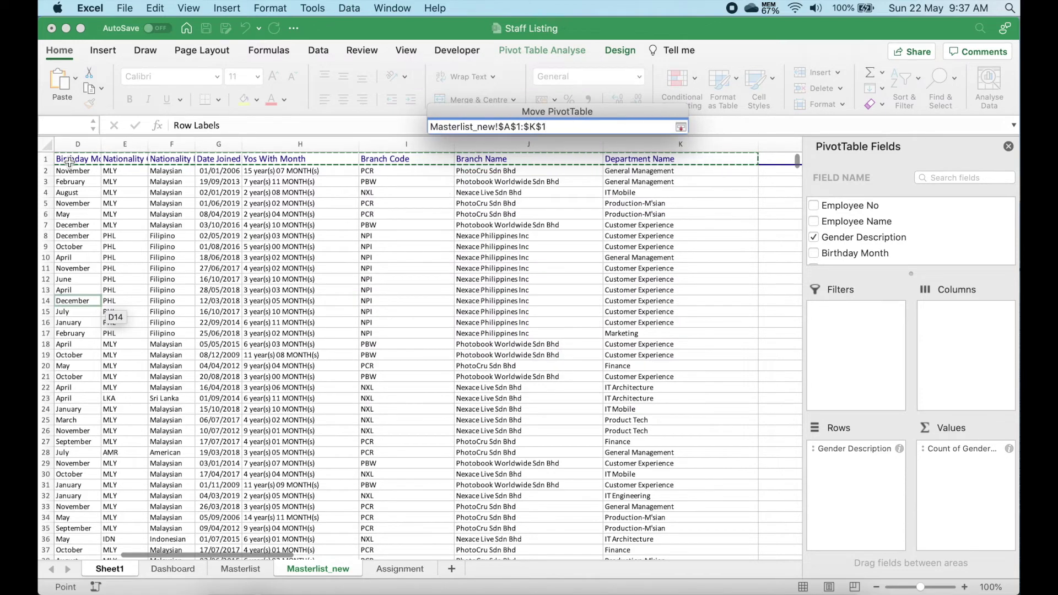
pyautogui.press('shift+super+Down')
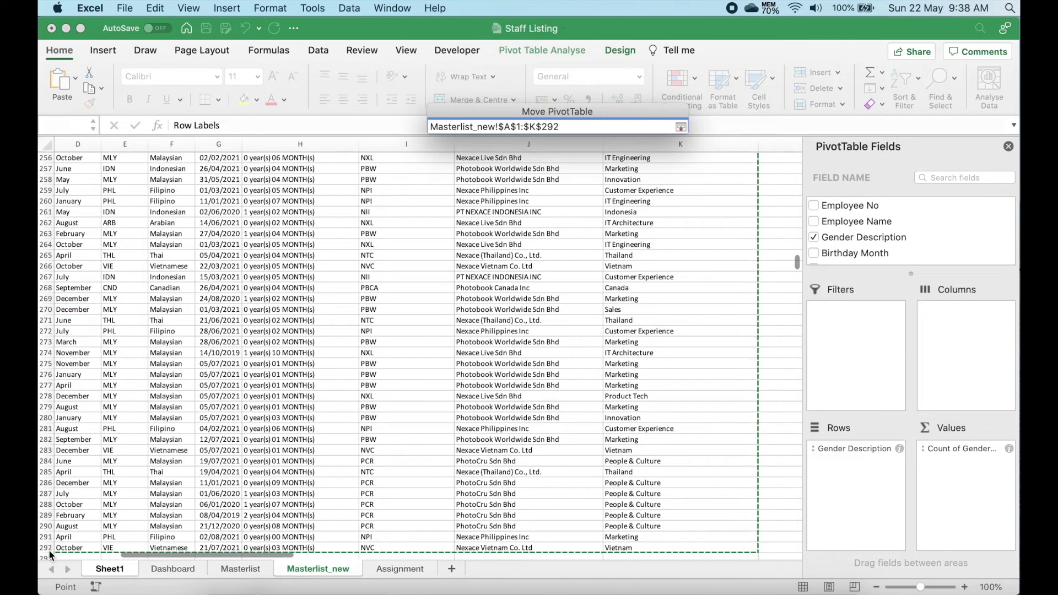
pyautogui.press('Return')
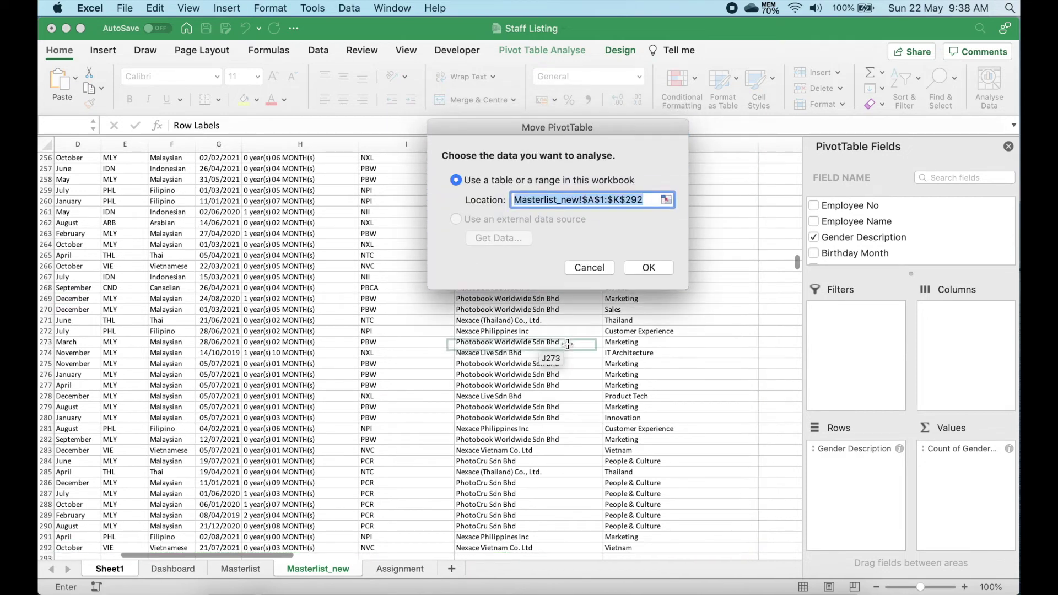
pyautogui.click(649, 268)
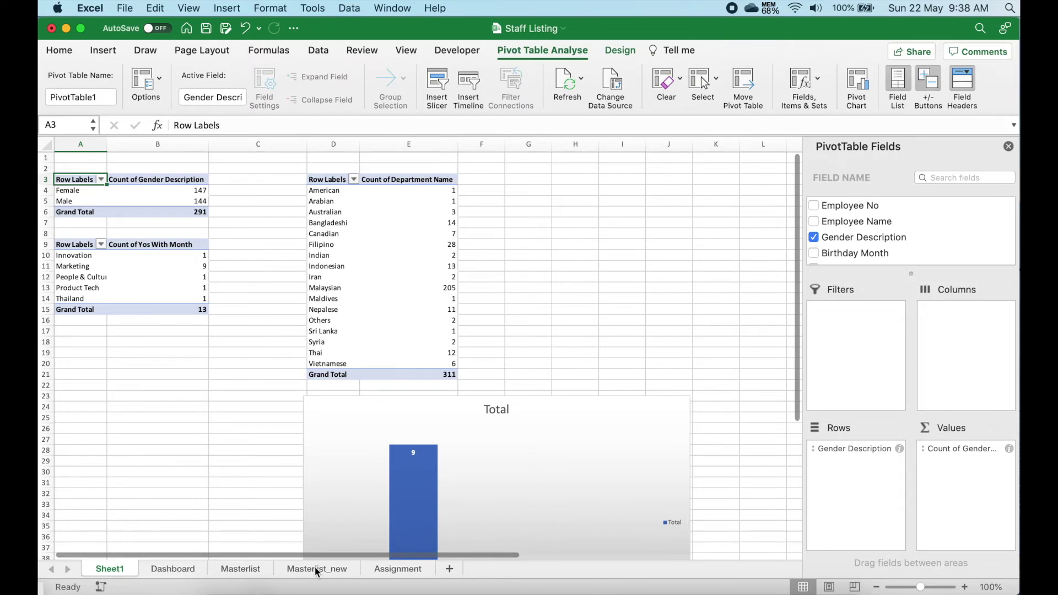
# - Check the Dashboard and Sheet1 now show 147 female and 144 male
pyautogui.click(171, 570)
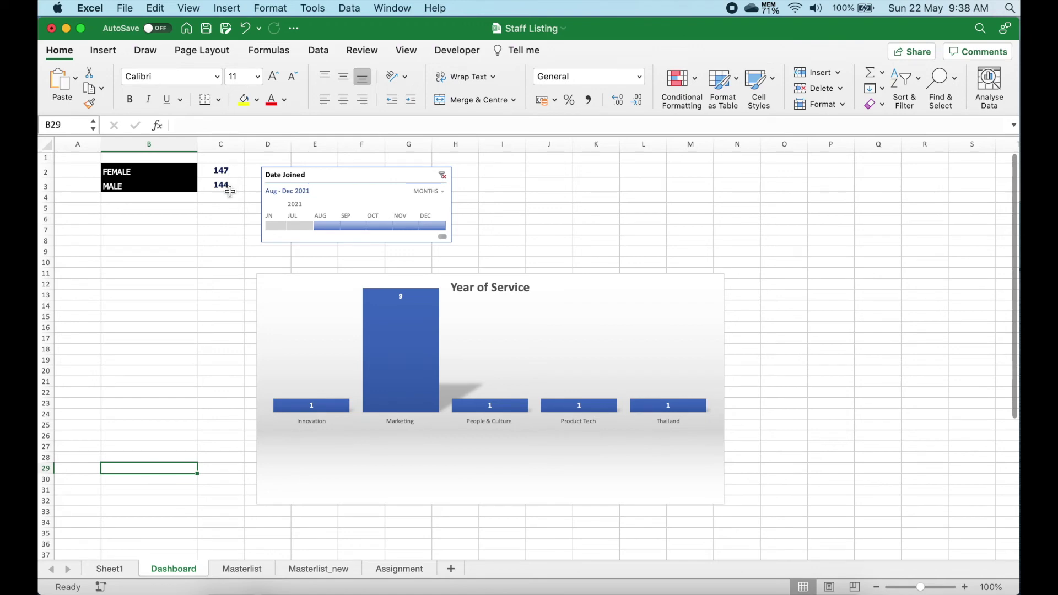
pyautogui.moveTo(411, 368)
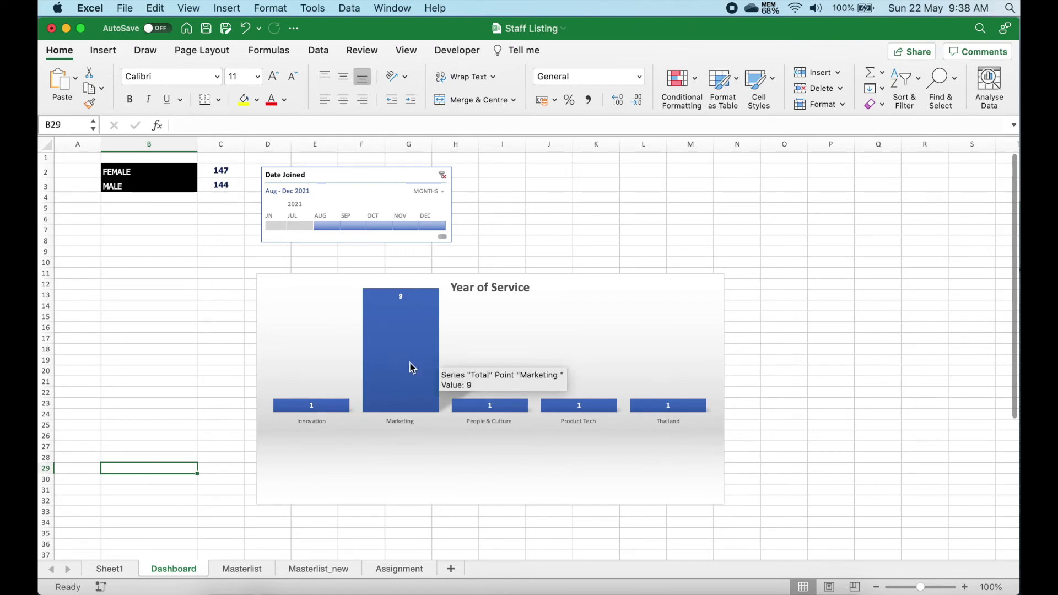
pyautogui.click(113, 570)
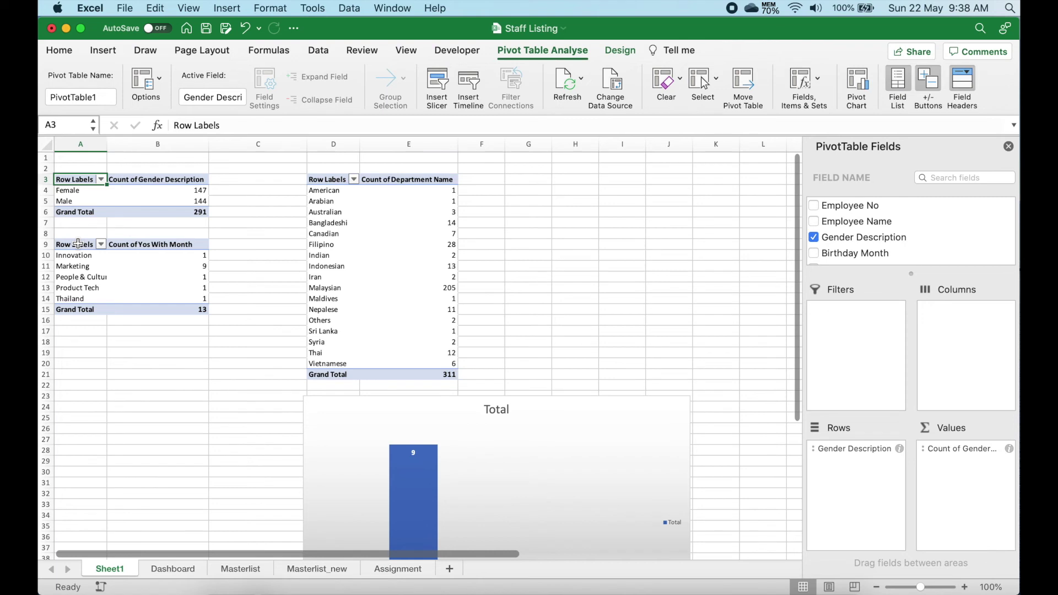
pyautogui.click(174, 570)
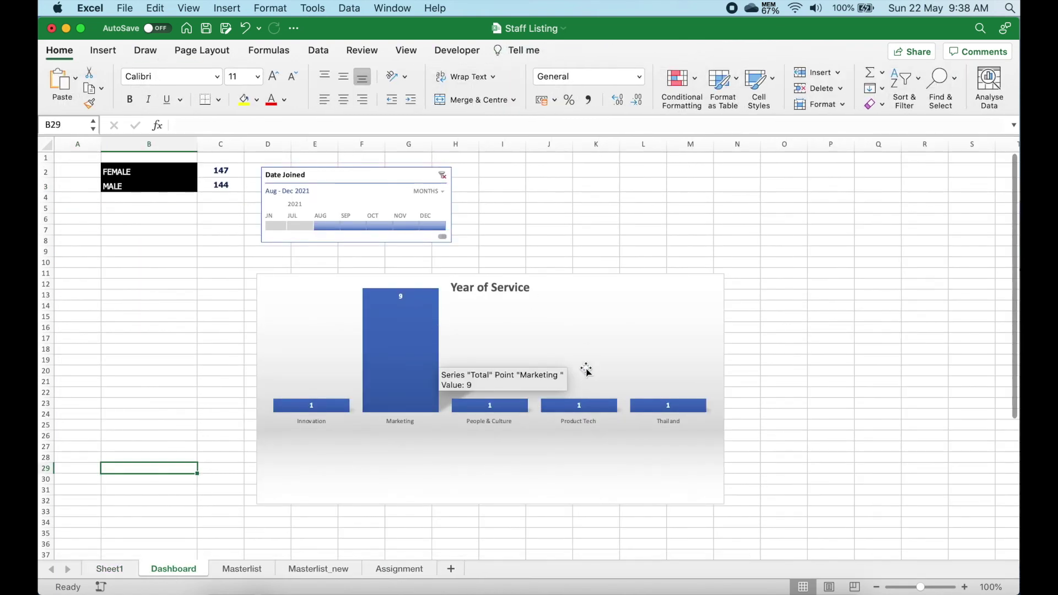